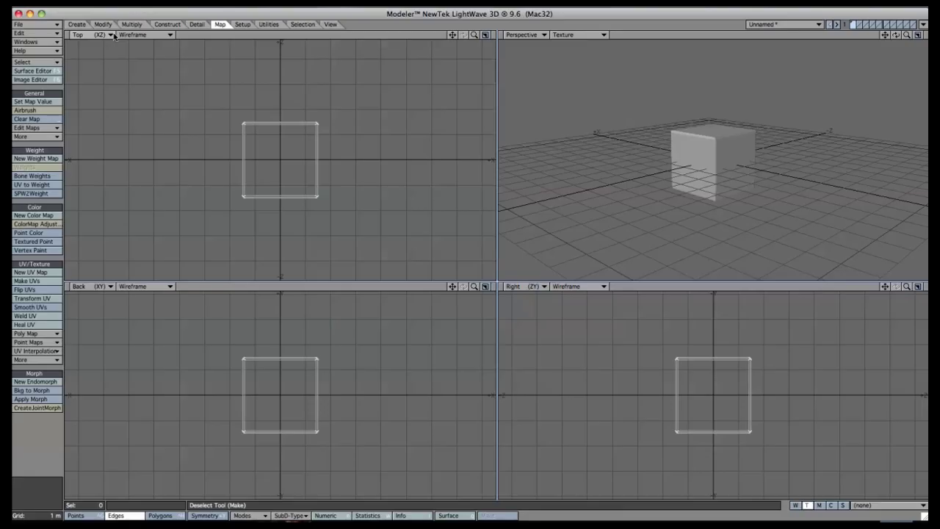
Switch the Top (XZ) viewport to a UV Texture view and load DieMap.png as its backdrop image
left_click(103, 35)
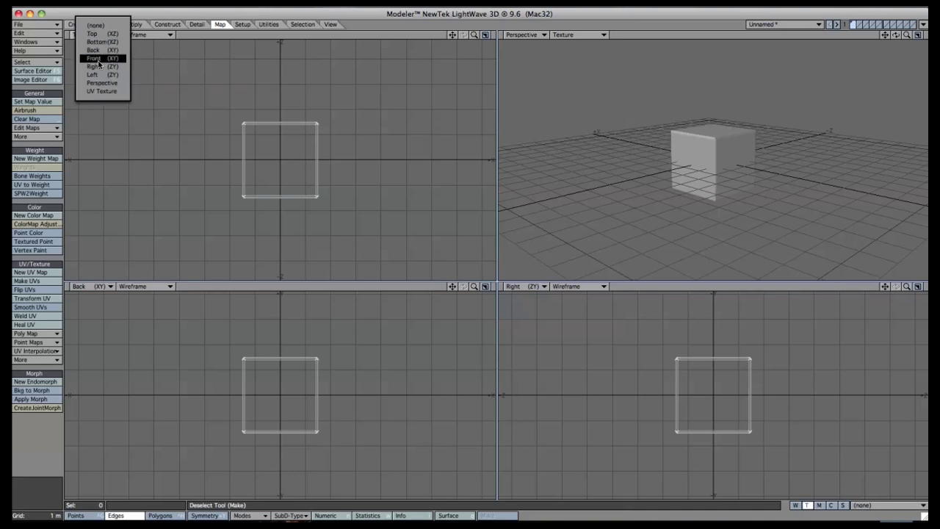
left_click(99, 90)
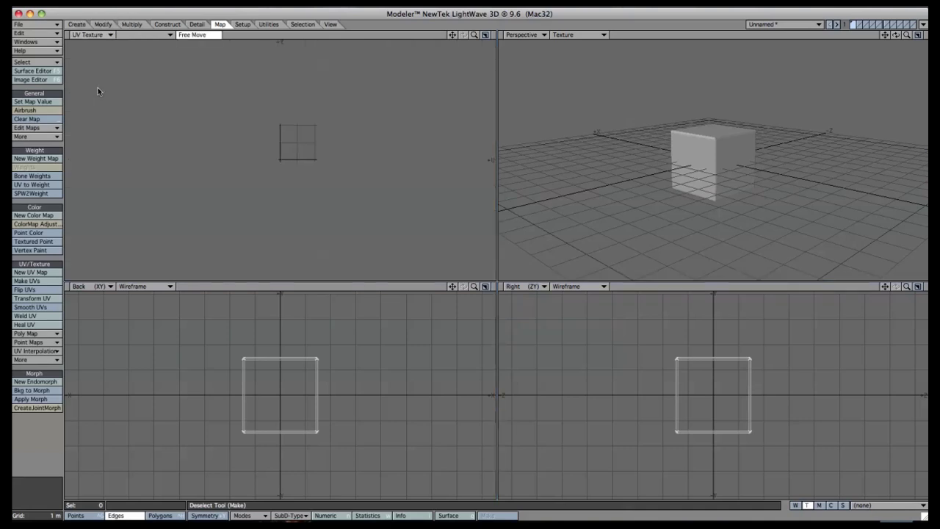
left_click(165, 35)
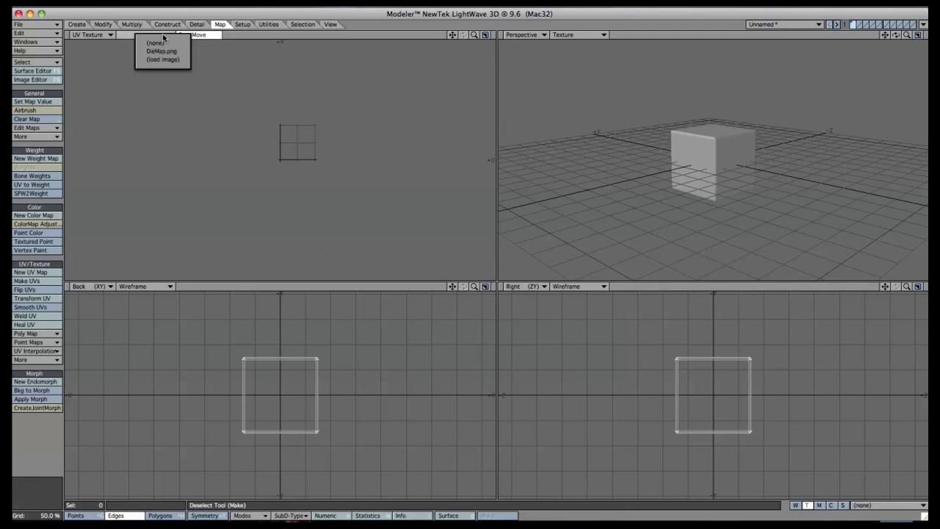
left_click(163, 60)
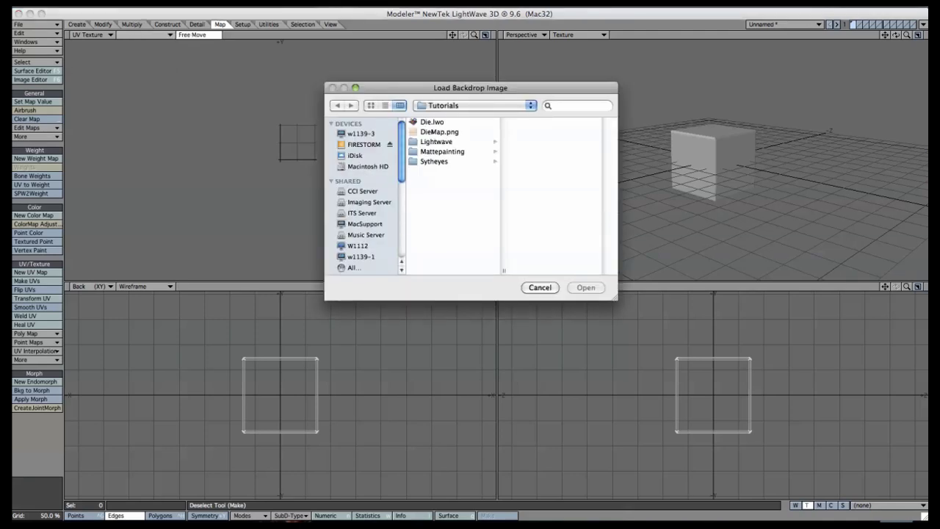
left_click(439, 132)
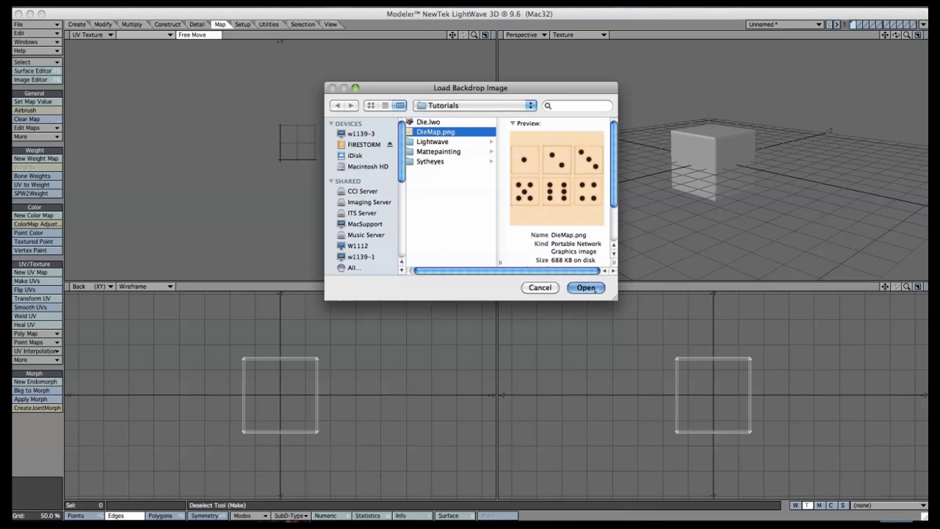
left_click(586, 287)
mouse_move(473, 38)
left_mouse_down()
mouse_move(451, 39)
mouse_move(472, 39)
left_mouse_up()
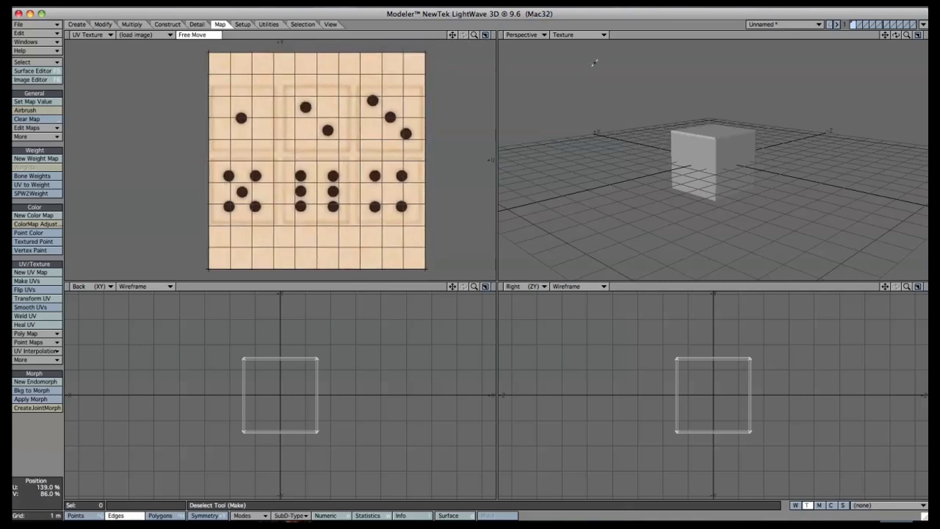
left_click_drag(896, 35, 898, 36)
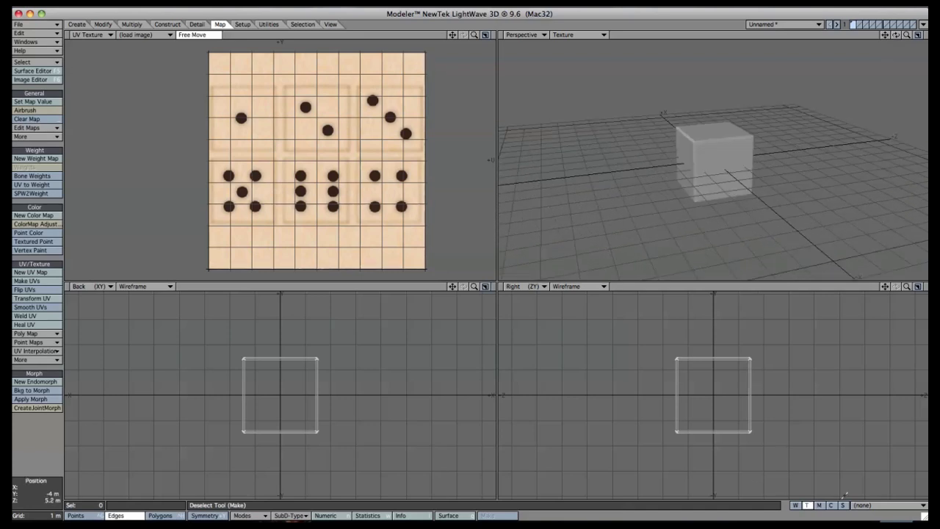
Create a new UV texture map named Die Texture with Initial Value turned off
left_click(869, 507)
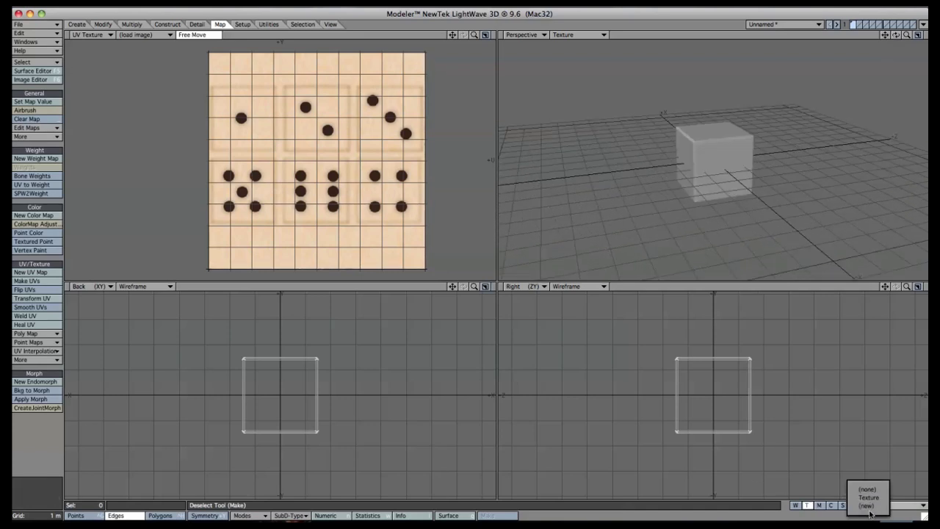
left_click(867, 490)
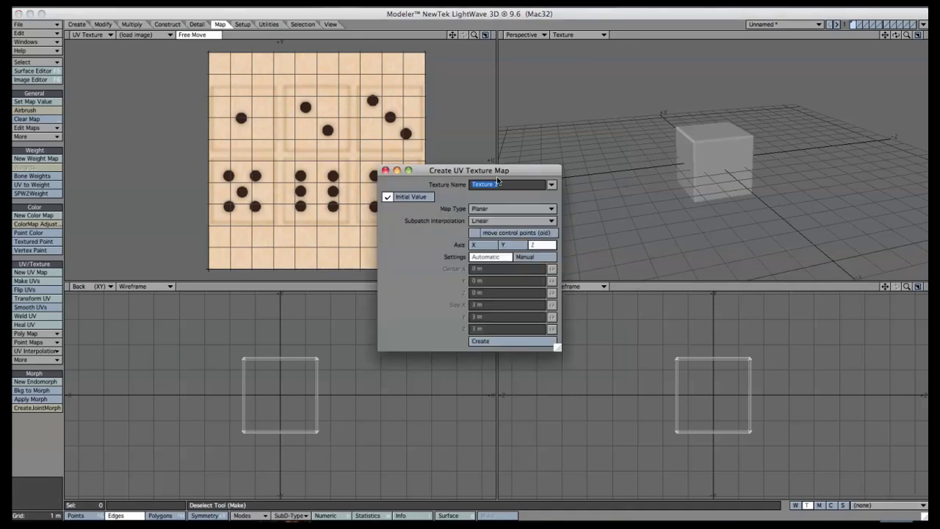
type("C")
type("ie Texture")
left_click(386, 197)
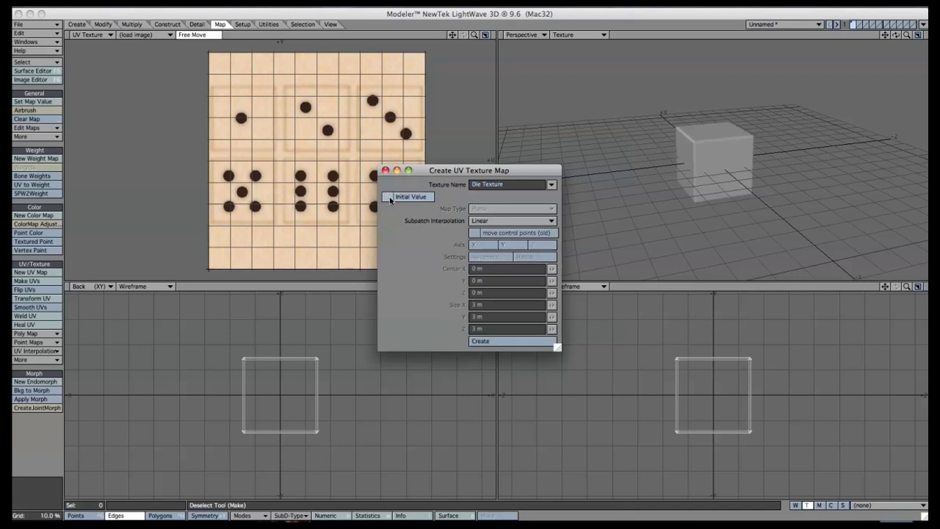
left_click(489, 339)
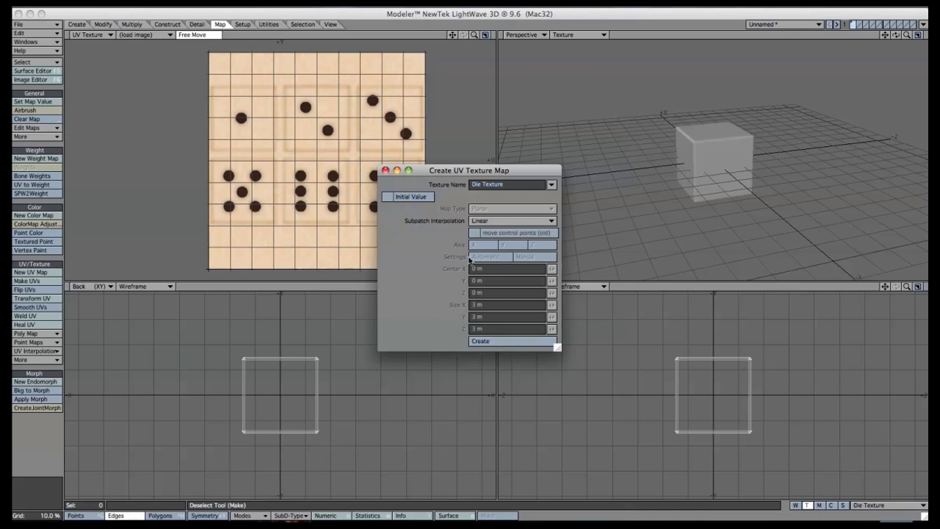
left_click(384, 171)
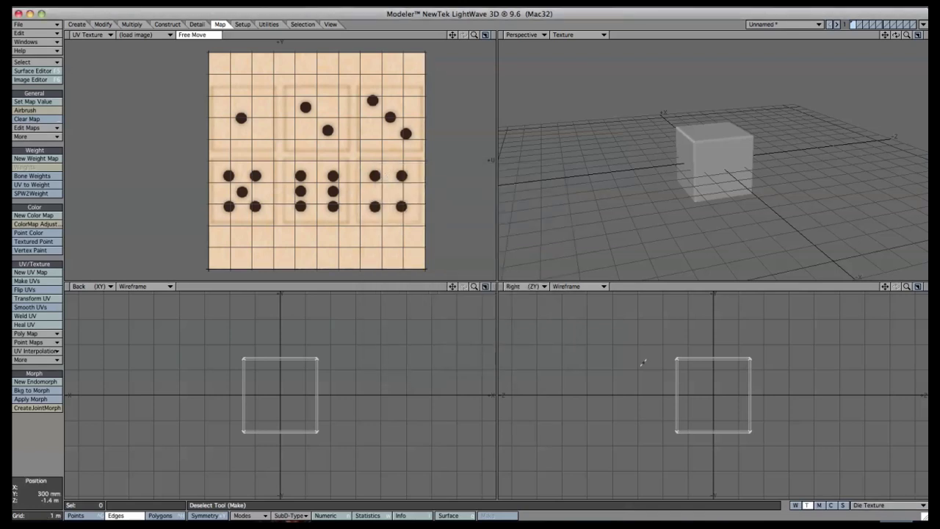
Select the connected polygons of the cube side facing the Back view and assign them planar Z-axis UVs in Die Texture
key("a")
left_click_drag(895, 34, 896, 37)
key("ctrl+h")
left_click(279, 396)
key("]")
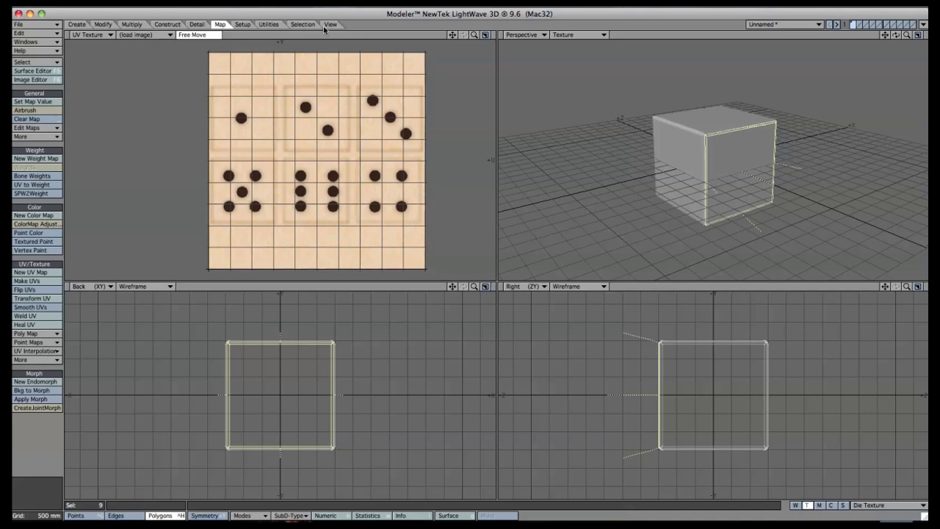
left_click(31, 284)
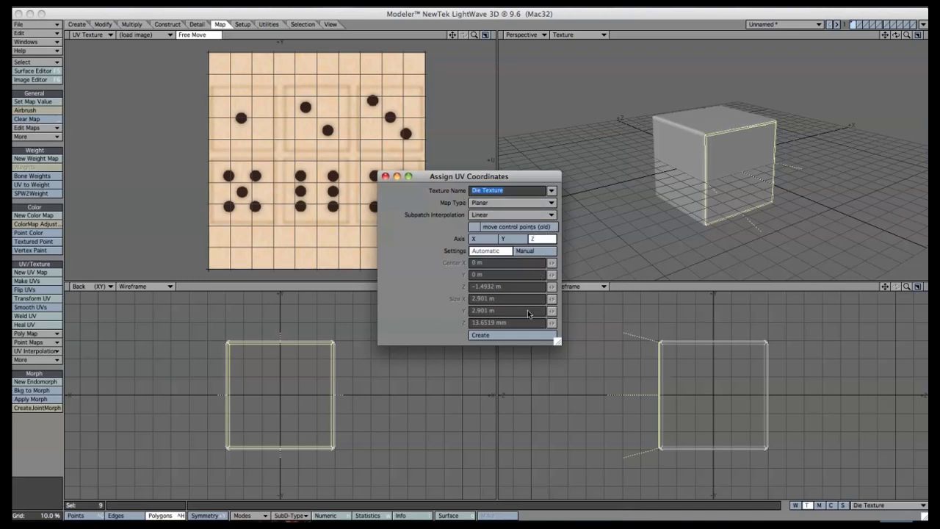
left_click(521, 335)
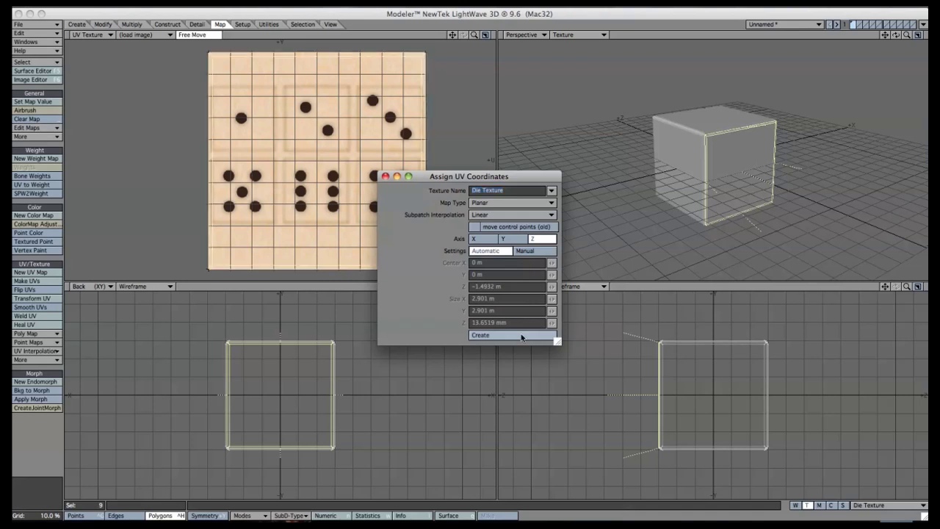
left_click(386, 177)
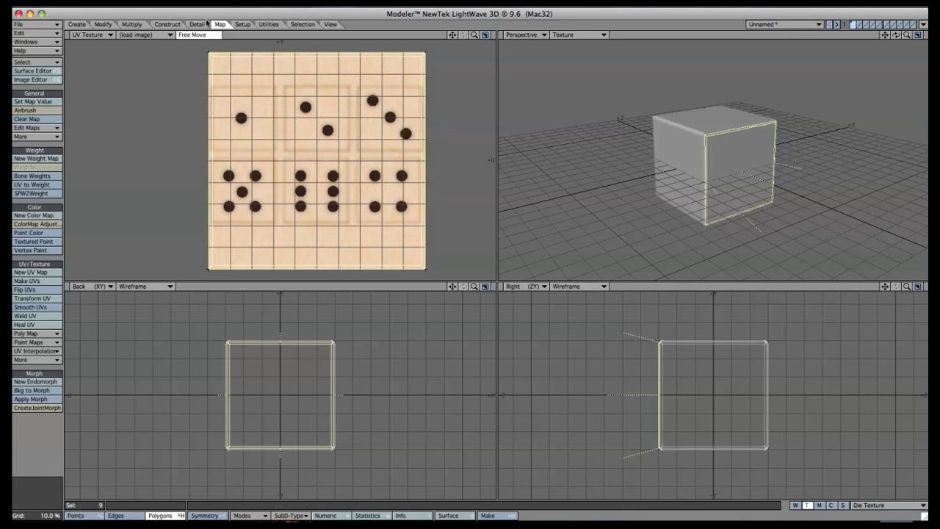
Scale down the selected face's UVs and move them onto the one-dot square of the die image, leaving nothing selected
left_click(103, 24)
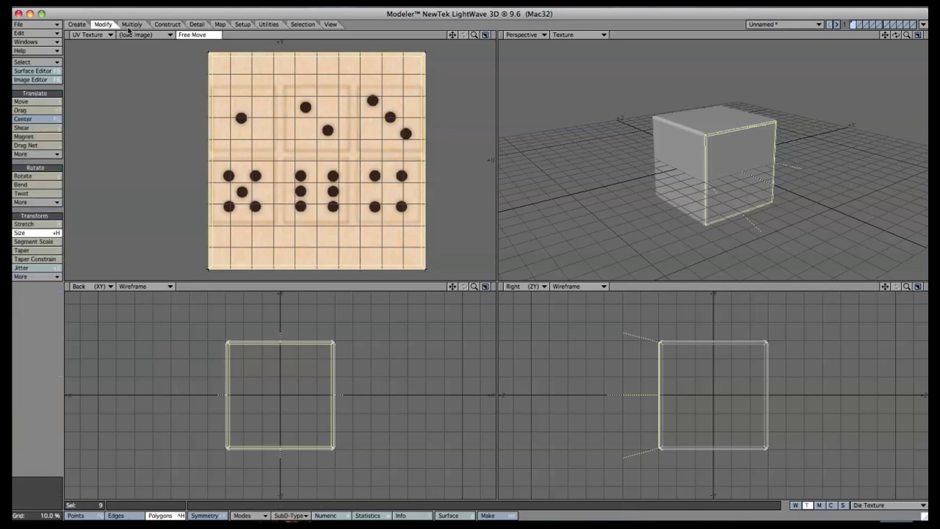
left_click_drag(319, 162, 261, 163)
key("t")
left_click_drag(353, 169, 280, 127)
key("/")
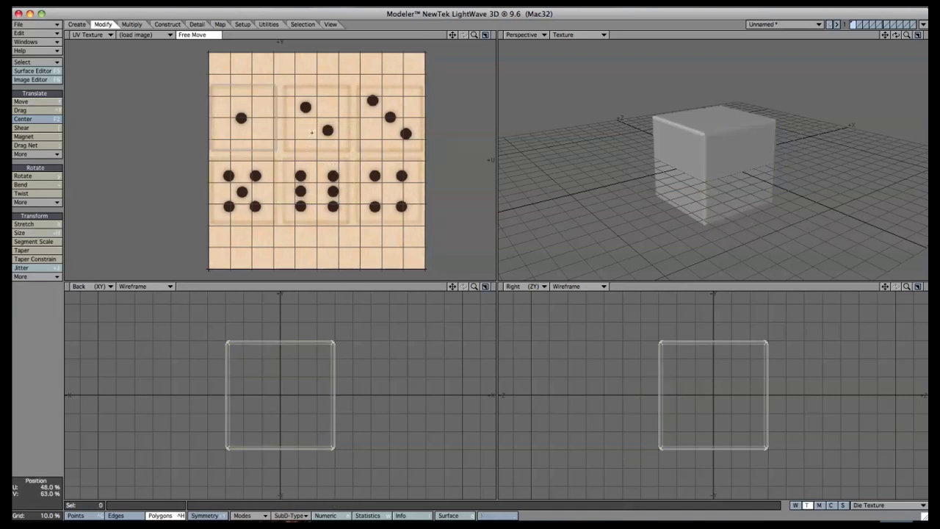
Lower the contrast of the UV view's backdrop image and turn on its Pixel Blending in the Display Options
key("d")
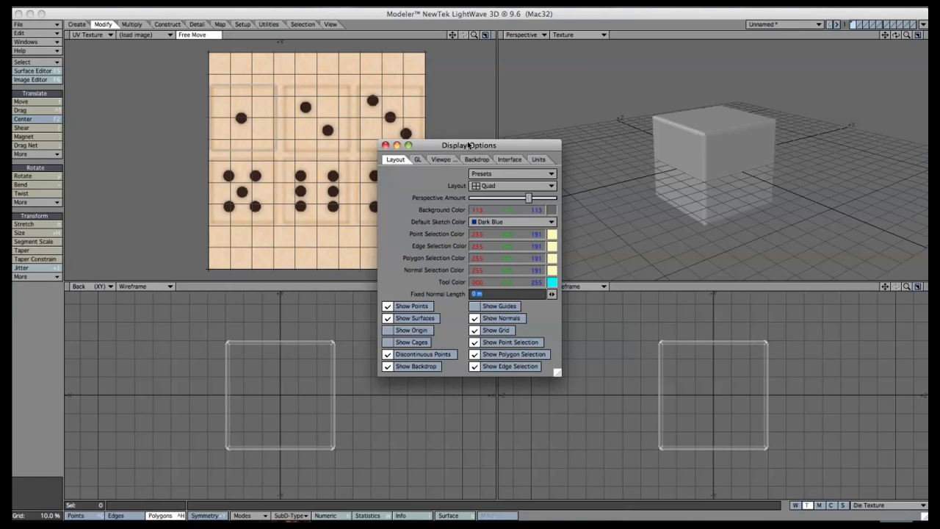
left_click_drag(470, 147, 572, 153)
left_click(569, 176)
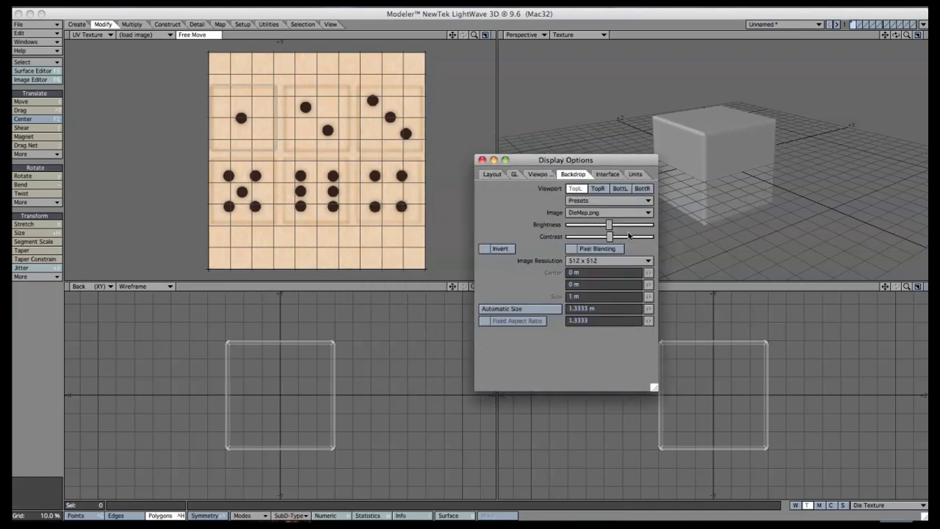
left_click_drag(609, 237, 580, 230)
left_click(582, 249)
left_click(497, 248)
left_click(497, 249)
key("d")
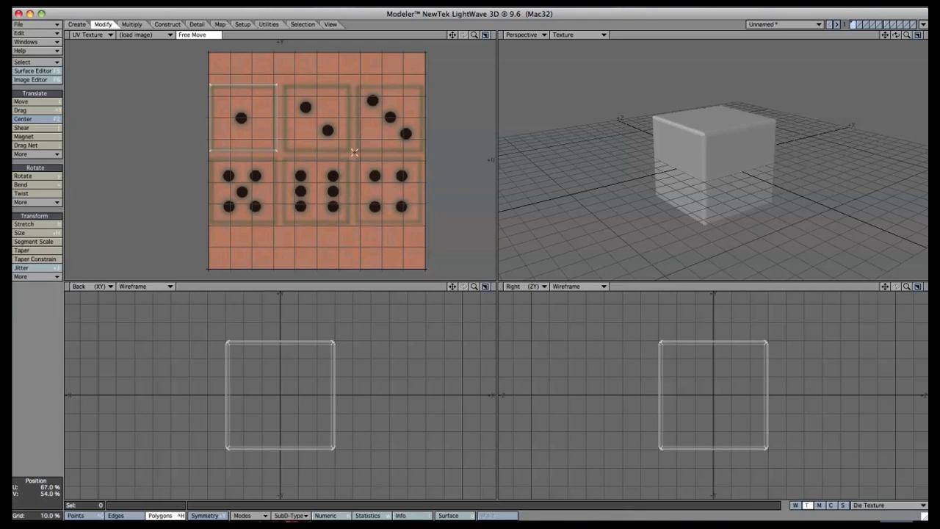
Open the color texture of the Default surface and set its image map layer to UV projection
left_click_drag(895, 35, 862, 38)
left_click(40, 72)
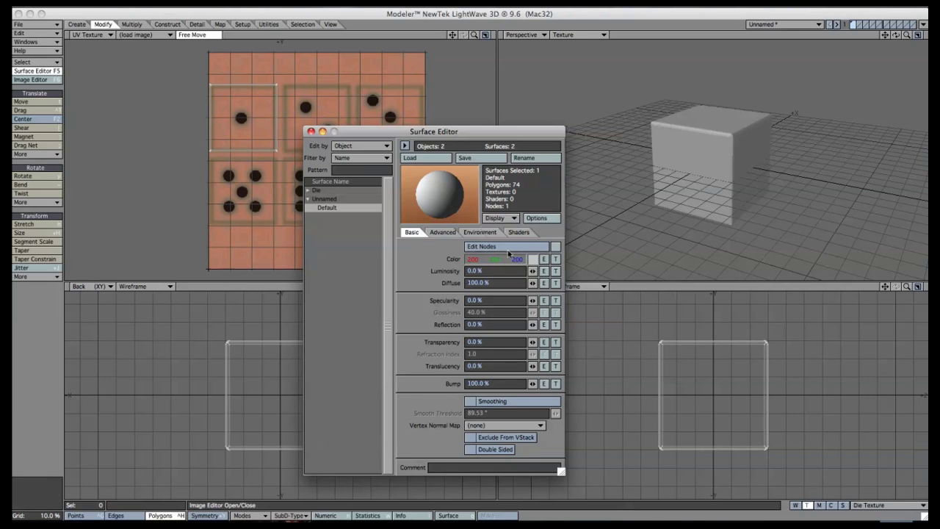
left_click(555, 259)
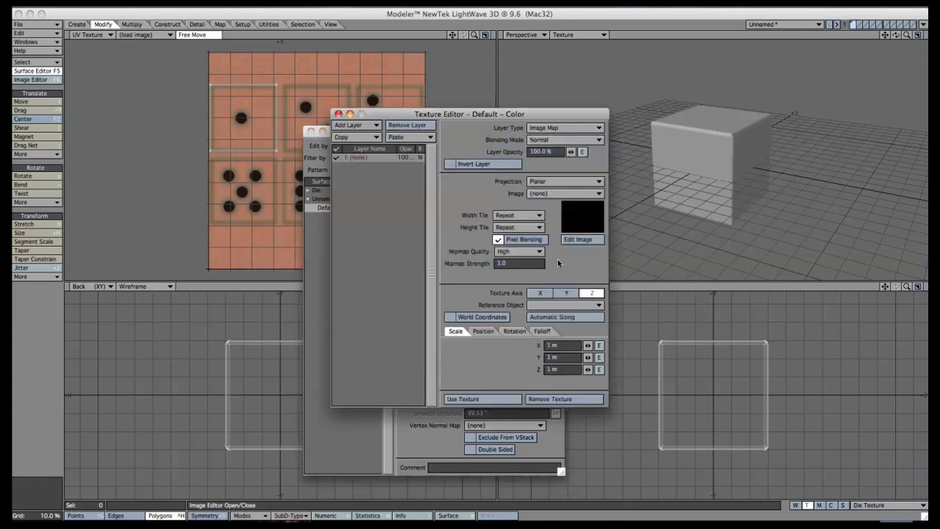
left_click(546, 182)
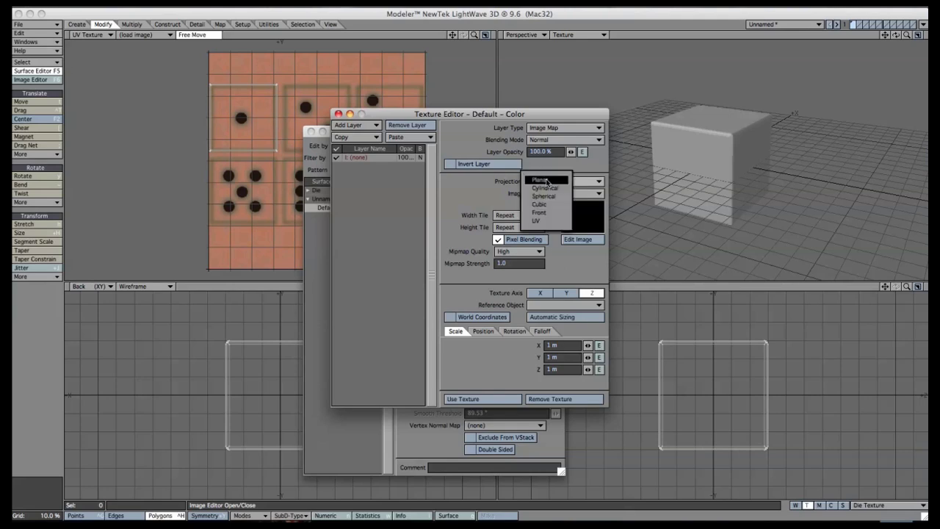
left_click(536, 221)
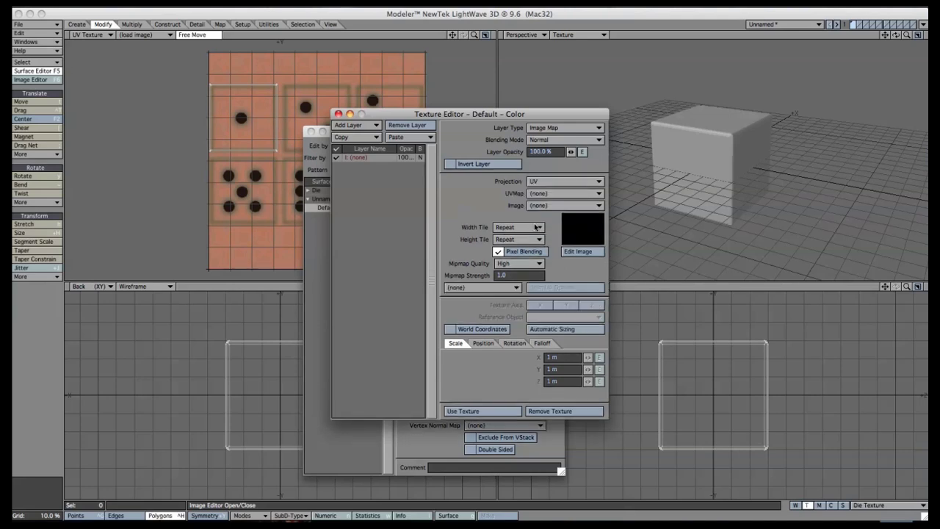
Assign the DieMap.png image and the Die Texture UV map to the color layer and apply the texture
left_click(542, 193)
left_click(540, 211)
left_click(549, 205)
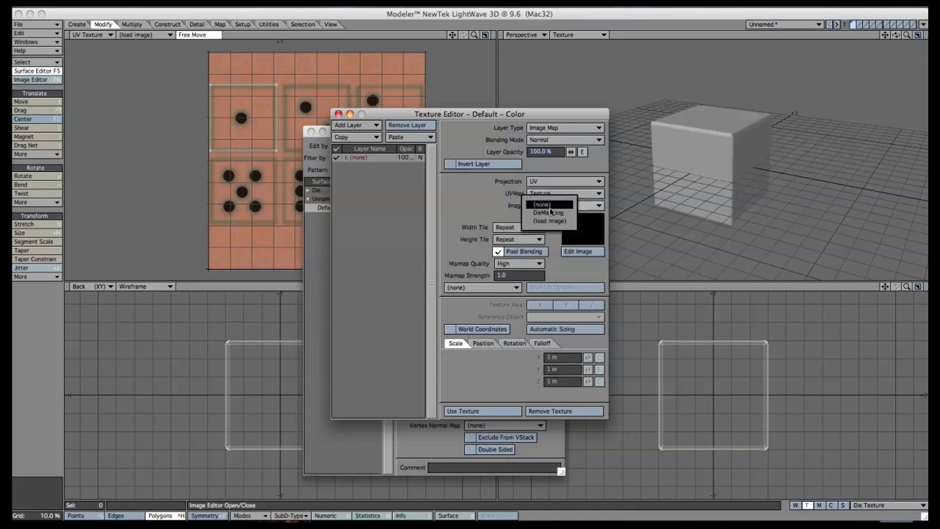
left_click(549, 212)
left_click(561, 194)
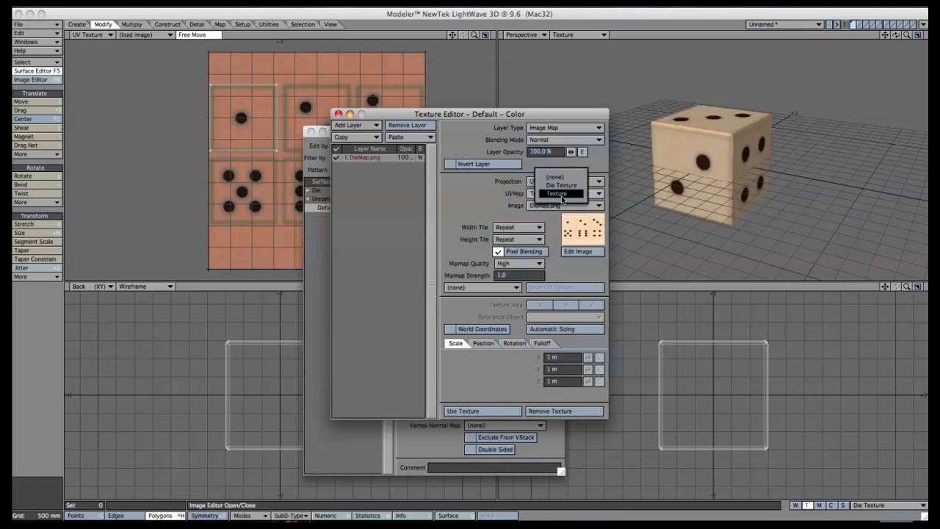
left_click(561, 185)
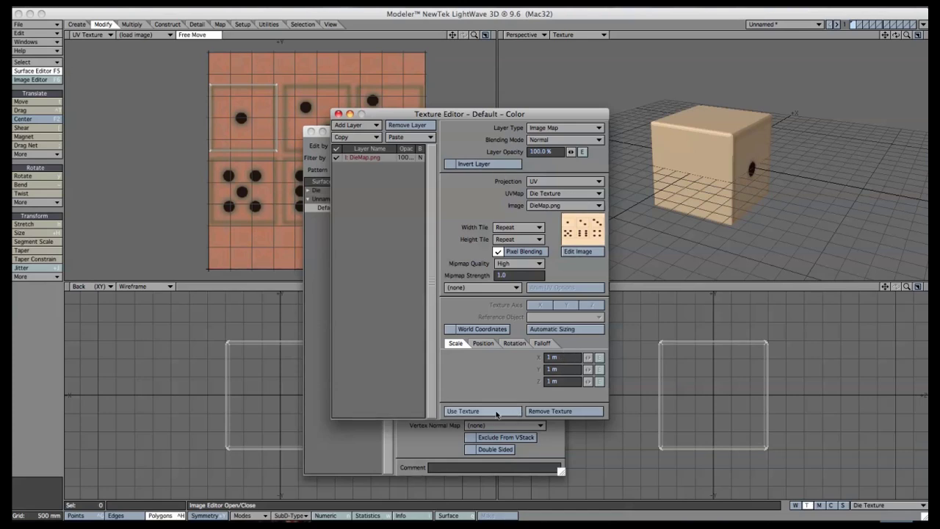
left_click(497, 413)
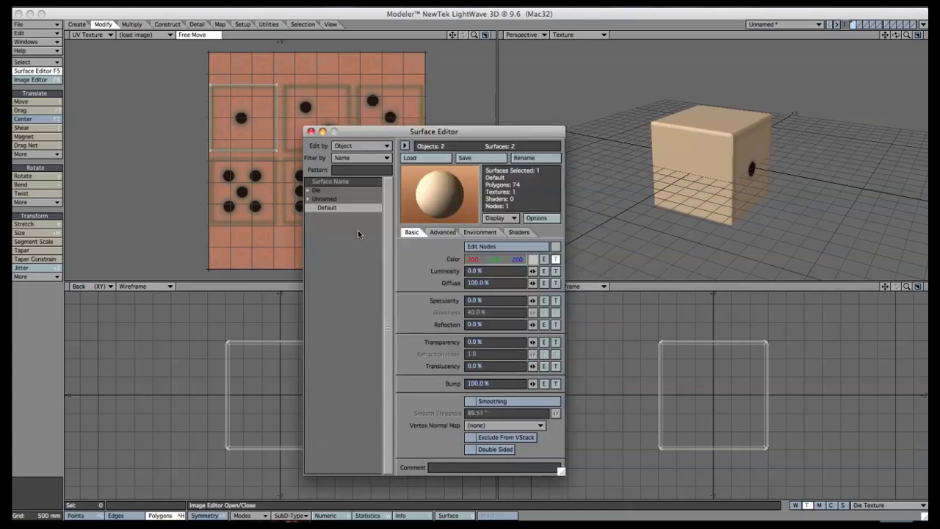
left_click(312, 131)
Select the polygons of the cube's negative X side and assign them planar X-axis UVs in Die Texture
left_click_drag(896, 35, 859, 44)
key("shift+apostrophe")
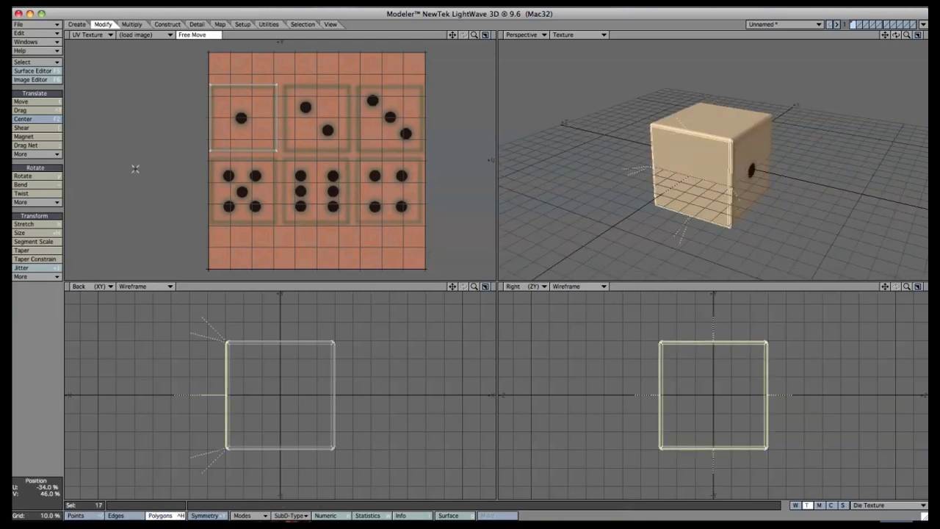
left_click(220, 24)
left_click(27, 281)
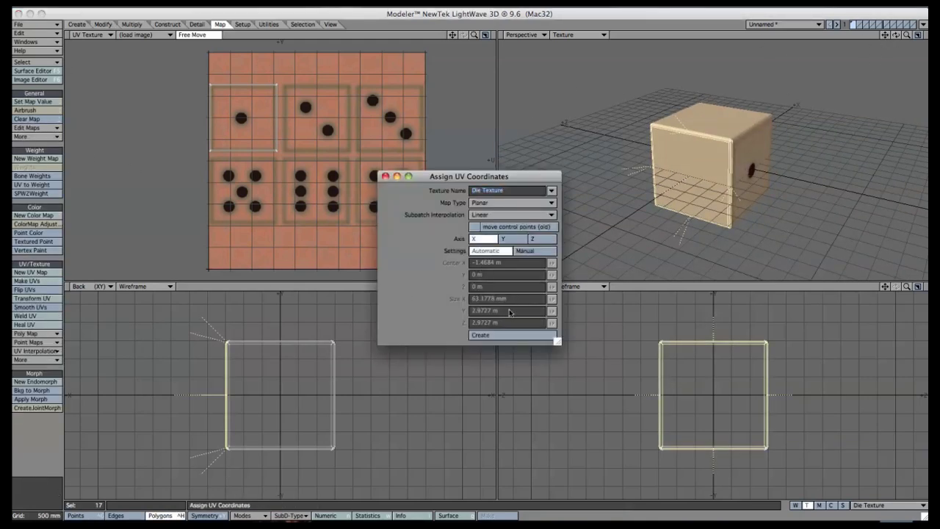
left_click(514, 335)
Scale down the side face's UVs and move them onto the five-dot square of the die image, leaving nothing selected
key("h")
left_click_drag(349, 158, 262, 197)
key("t")
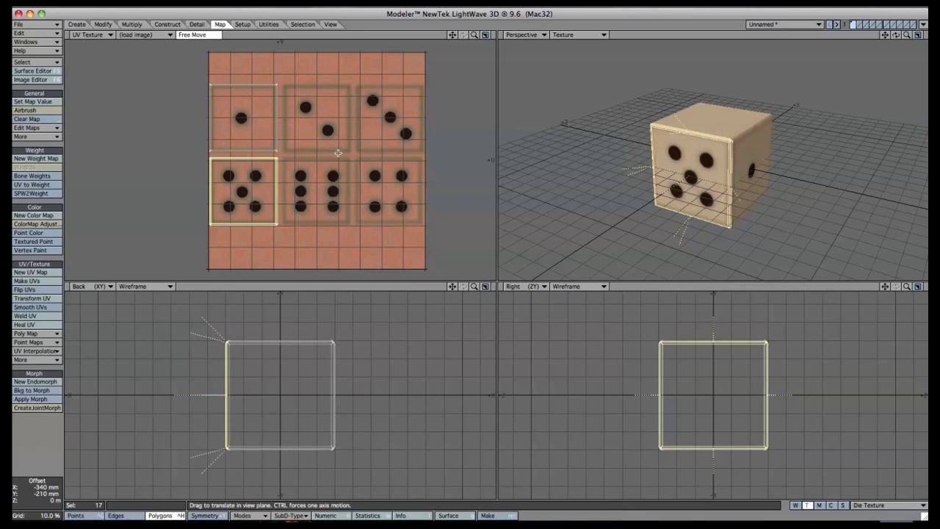
key("space")
key("ctrl+g")
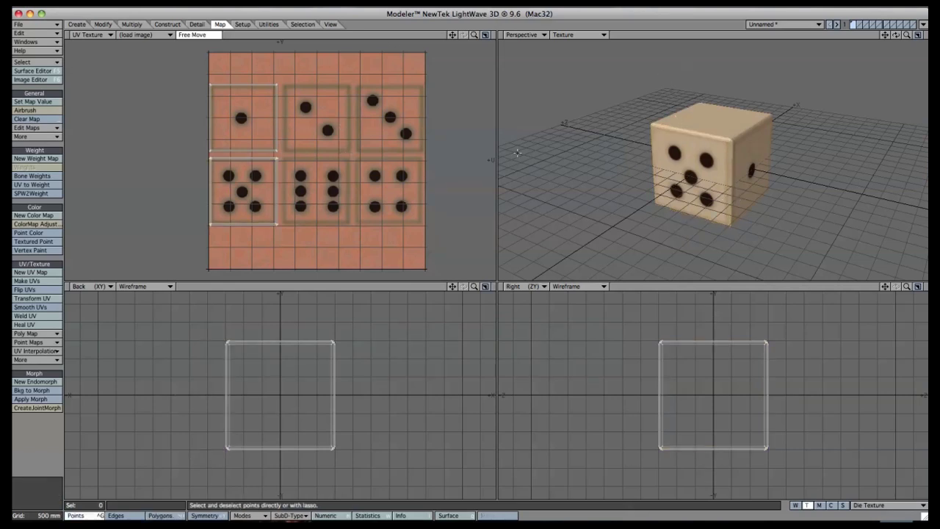
Select the polygon on top of the cube and open the UV coordinate assignment for it
left_click_drag(896, 35, 456, 42)
key("ctrl+h")
left_click_drag(690, 147, 751, 119, "alt")
key("/")
left_click_drag(896, 35, 507, 183)
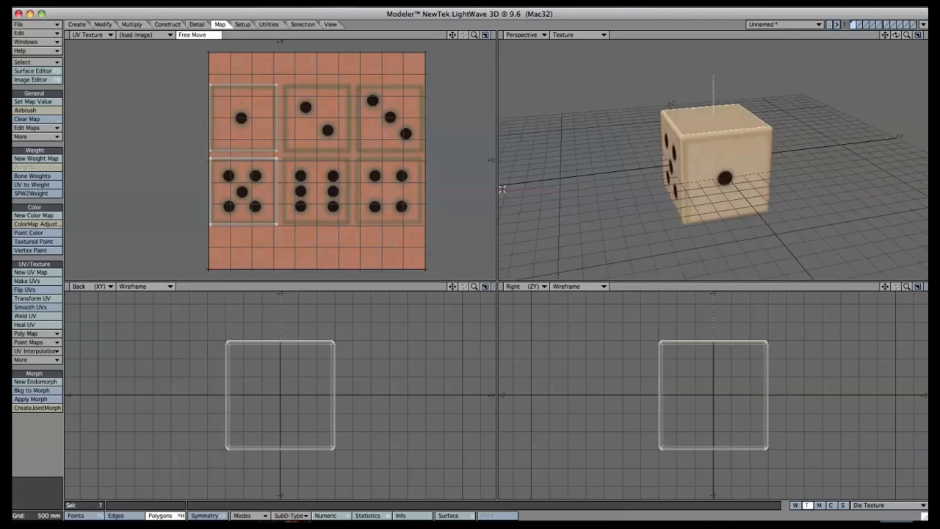
left_click(27, 280)
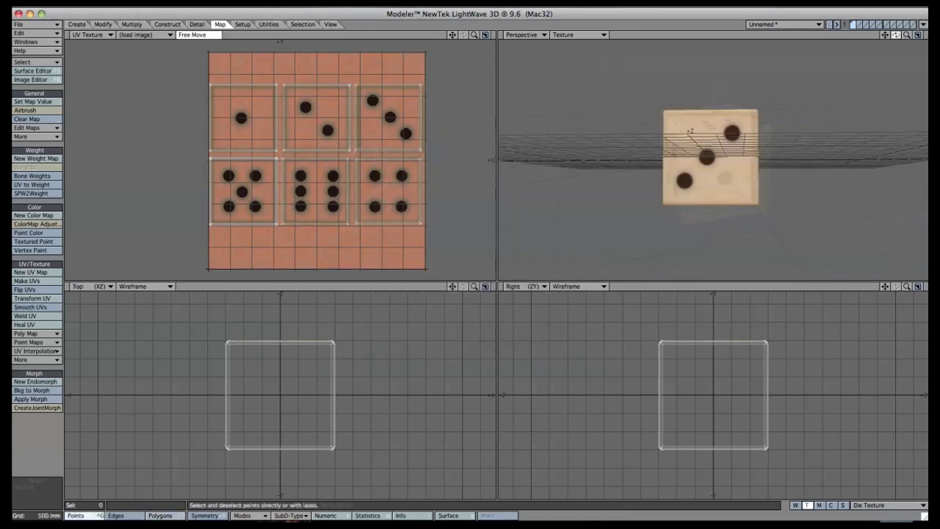
Examine the textured die from several sides in the perspective view
left_click_drag(895, 35, 757, 123)
key("comma")
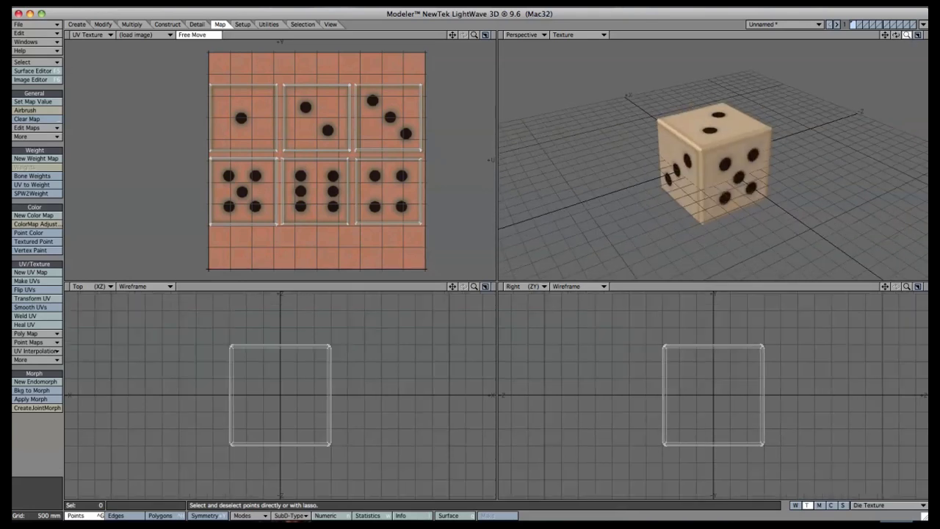
mouse_move(894, 38)
left_mouse_down()
mouse_move(884, 37)
mouse_move(895, 35)
left_mouse_up()
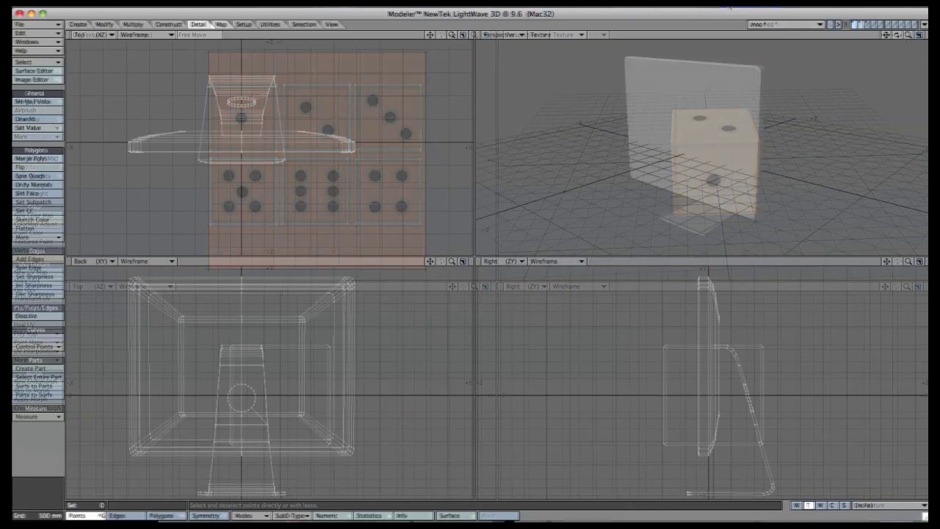
Show the monitor model as Textured Wire in the perspective view and create a relative endomorph named mapping
left_click(558, 35)
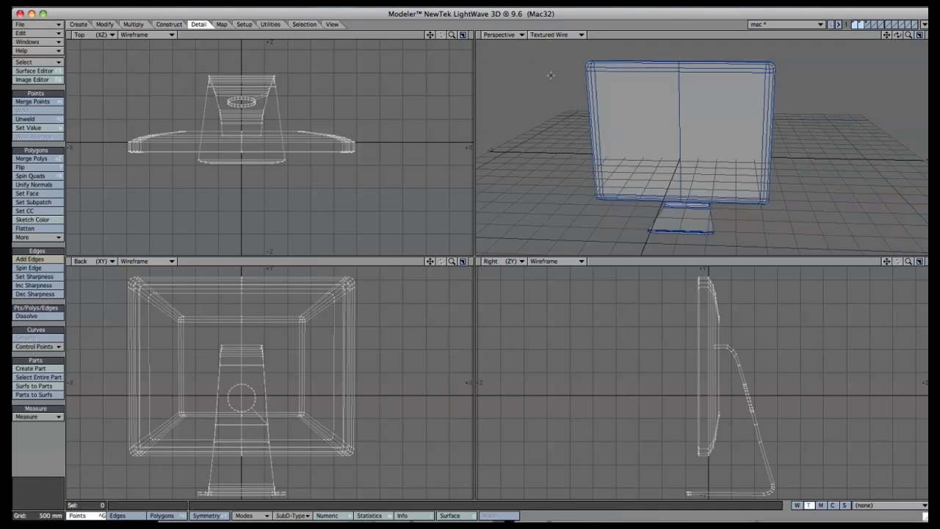
left_click(147, 34)
left_click(308, 69)
left_click(820, 505)
left_click(866, 505)
left_click(863, 489)
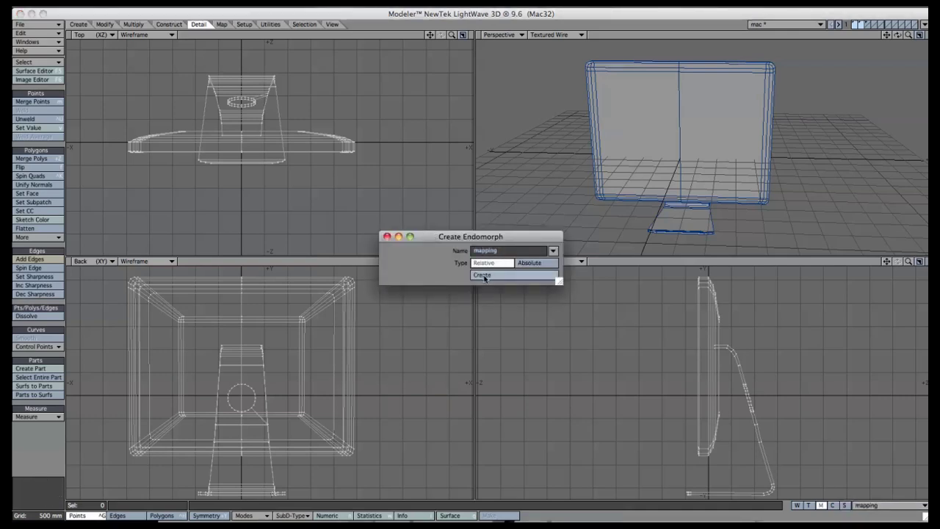
left_click(387, 237)
Switch to polygon selection and create a UV texture map named mac texture with no initial value and Linear subpatch interpolation
key("ctrl+h")
key("ctrl+h")
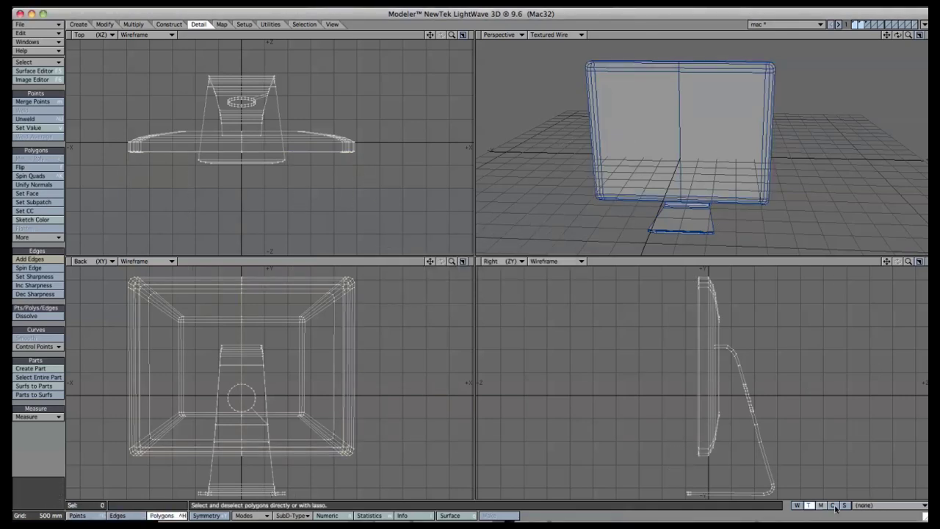
left_click(870, 505)
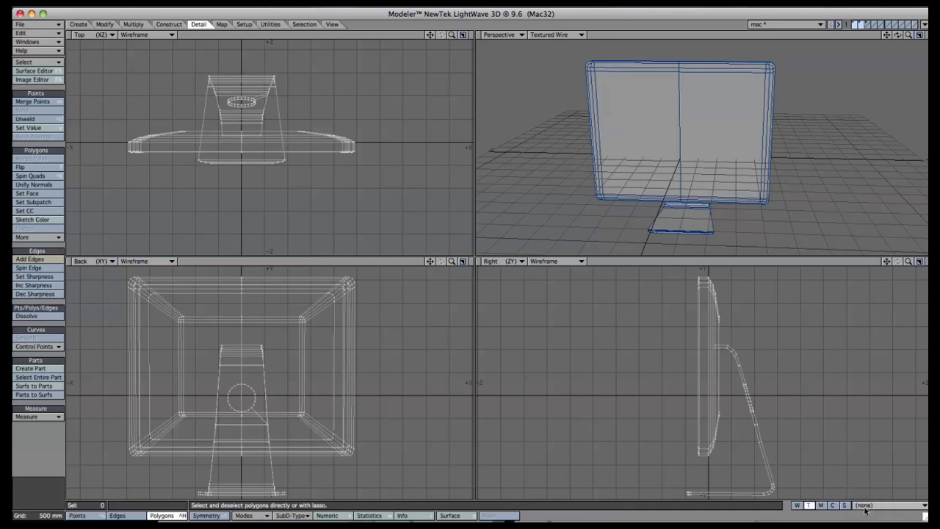
left_click(867, 513)
left_click(868, 514)
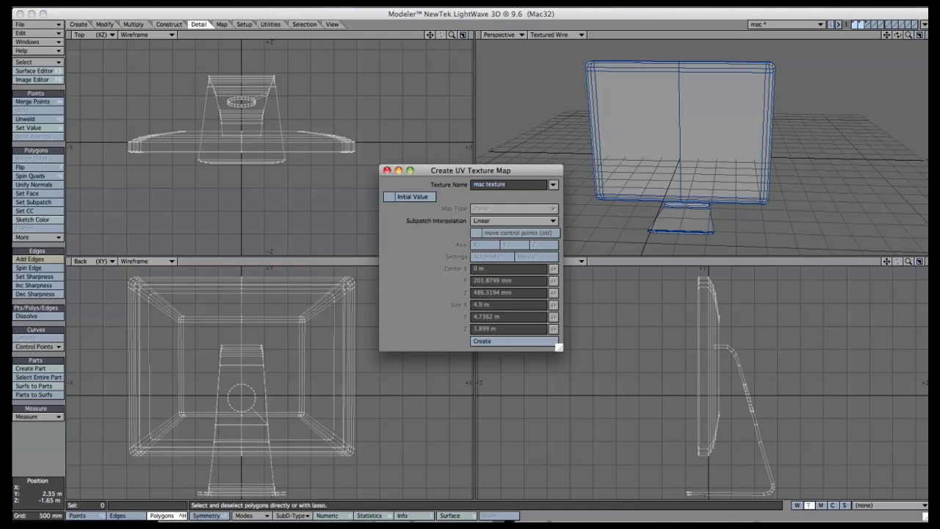
left_click(506, 340)
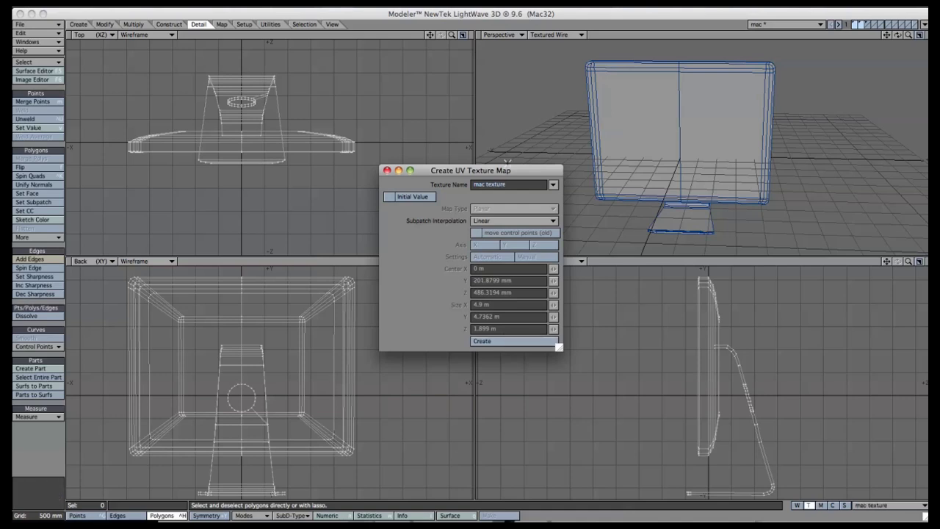
Select the connected polygons of the monitor's front panel and clear the selection
left_click_drag(742, 110, 648, 113)
key("bracketright")
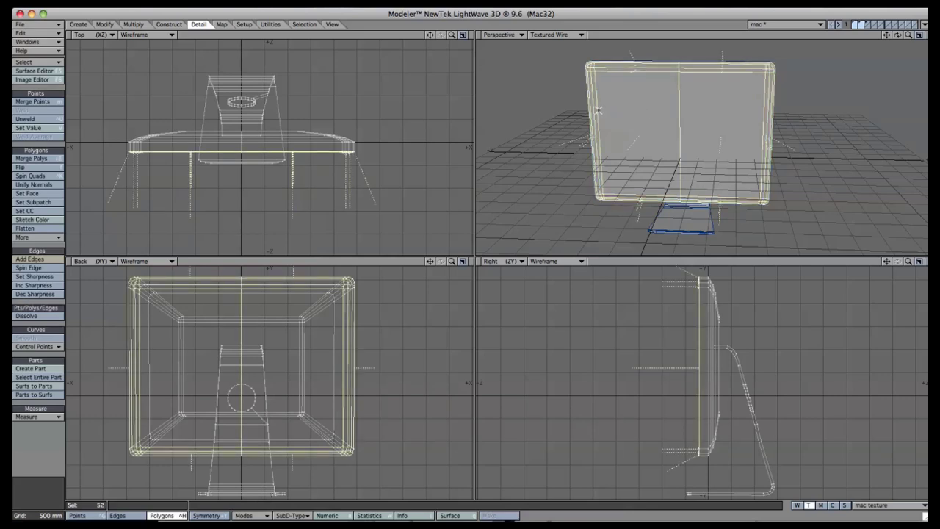
key("slash")
key("f")
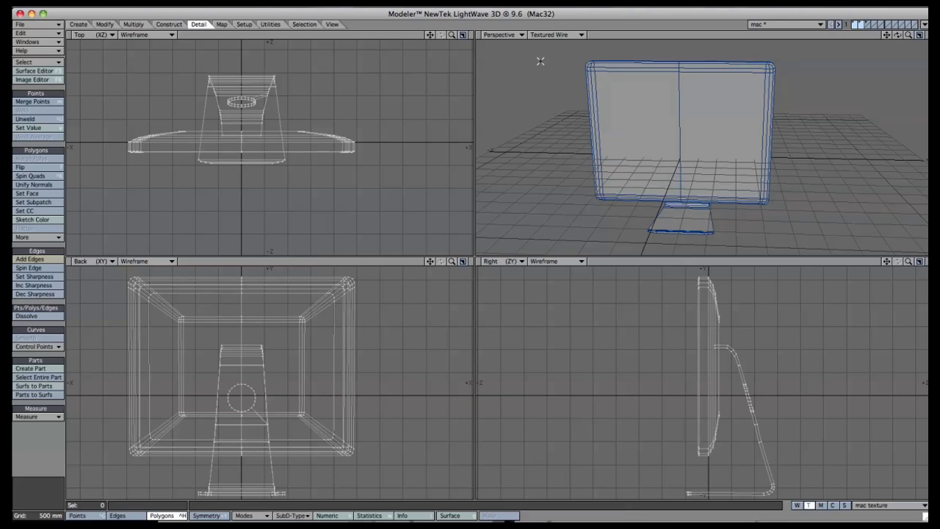
Select the polygon band around the monitor's outer edge, cut and paste it in place to detach it, and reselect it
left_click_drag(808, 147, 698, 132)
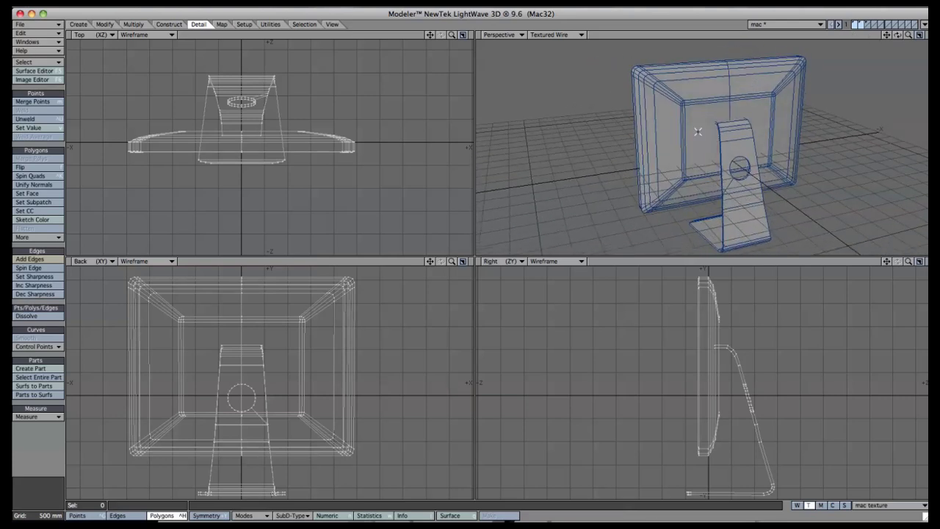
left_click_drag(897, 35, 766, 66)
left_click(701, 71)
left_click(723, 56)
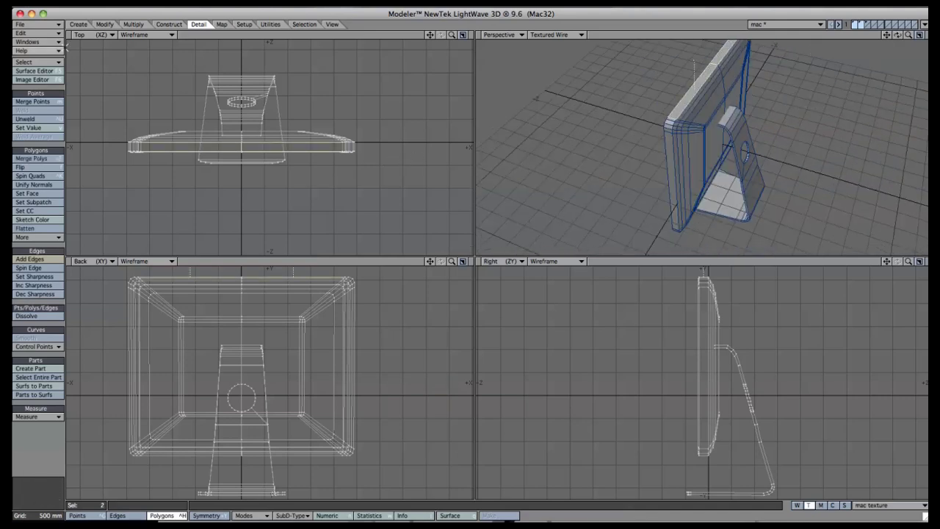
left_click(40, 62)
left_click(43, 65)
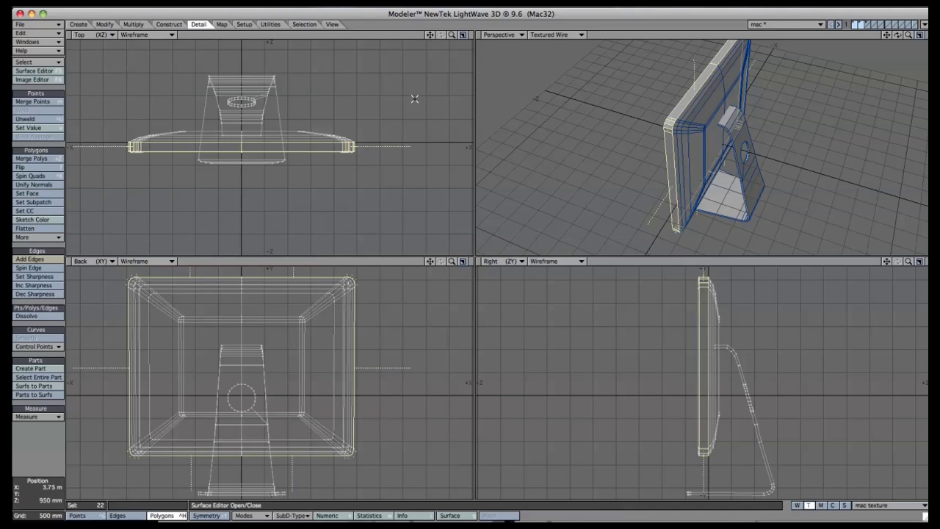
key("slash")
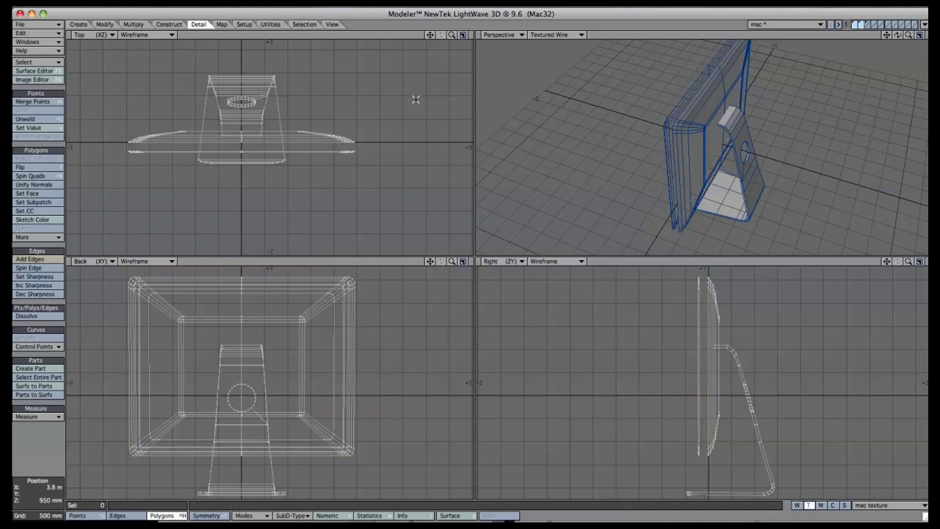
left_click(670, 123)
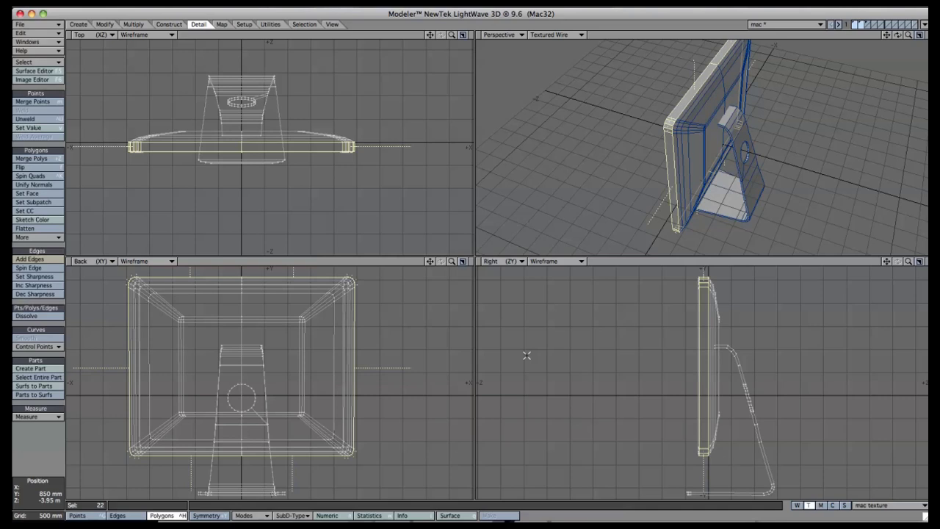
Try rotating the detached edge band by about -10° in the Right view and undo the rotation
key("y")
left_click_drag(651, 371, 636, 371)
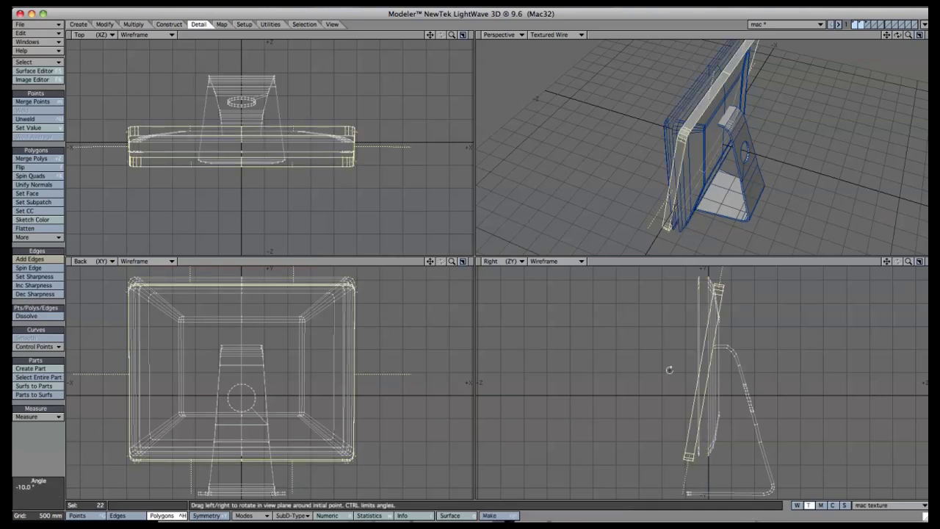
key("u")
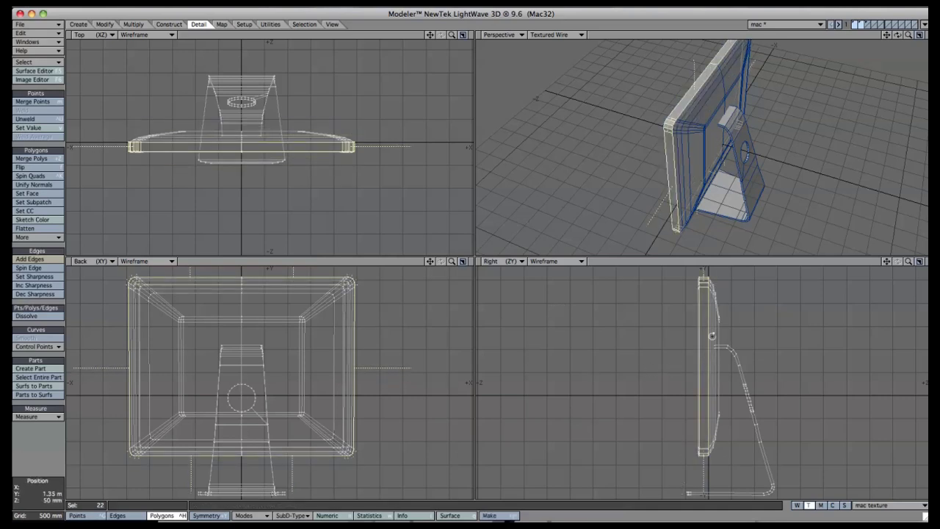
Unfold the detached edge band into a straight, flat strip above the monitor
key("KP_0")
scroll(560, 250, "up", 6)
left_click_drag(560, 251, 562, 381)
Turn the monitor's back shell around and move it clear of the front panel toward negative X, leaving nothing selected
left_click_drag(749, 223, 415, 205)
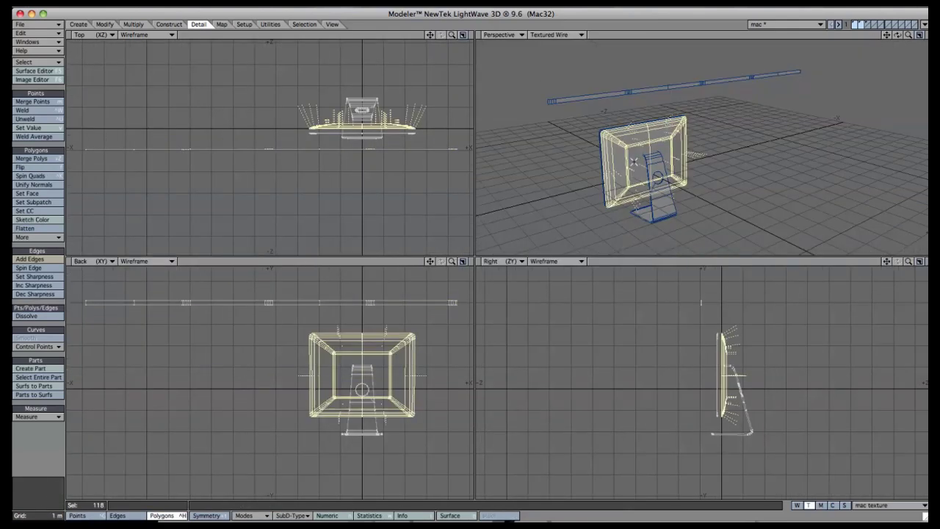
left_click_drag(357, 122, 246, 211)
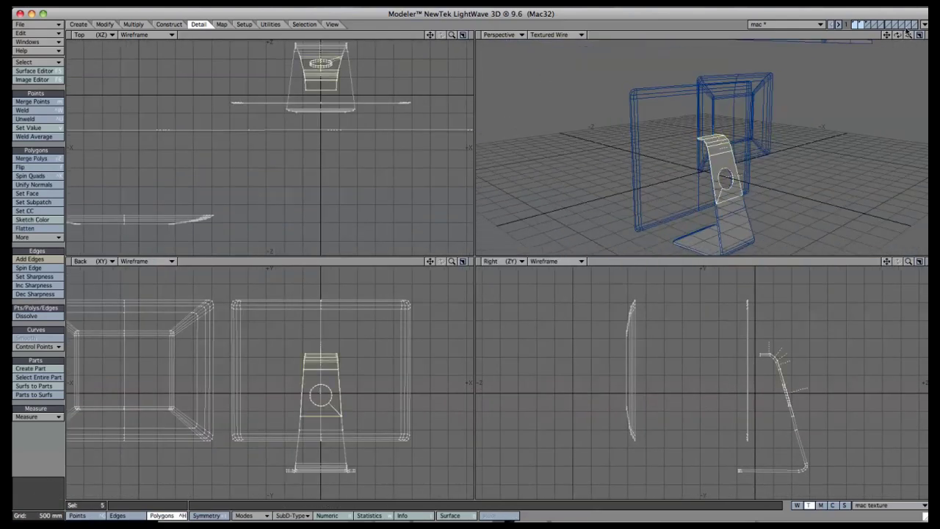
left_click_drag(885, 44, 896, 35)
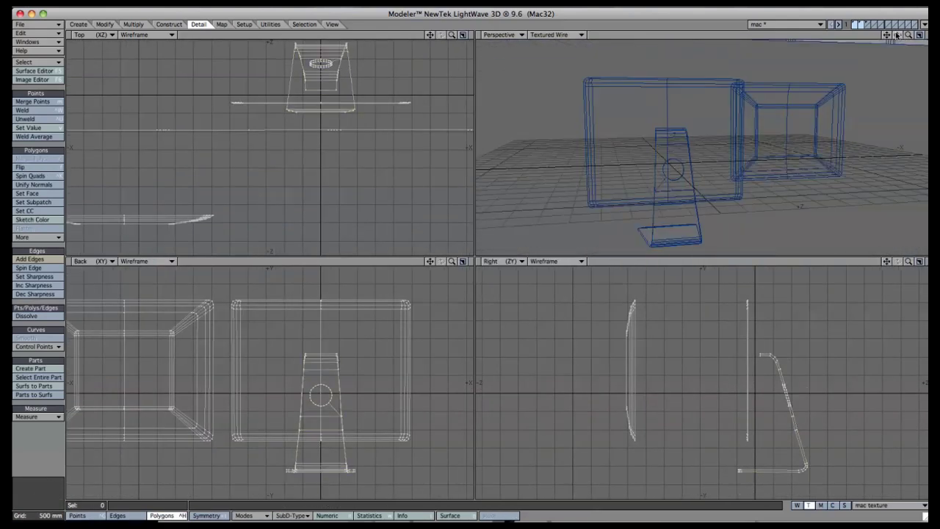